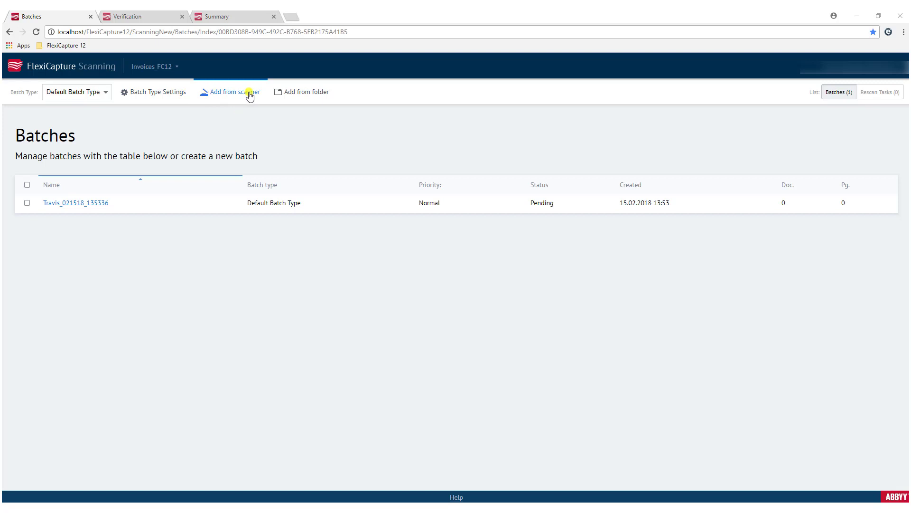
# Open the pending batch and add all four PO images from Samples > ABBYY Invoices 2017 > Invoices Sample Images.
pyautogui.click(95, 203)
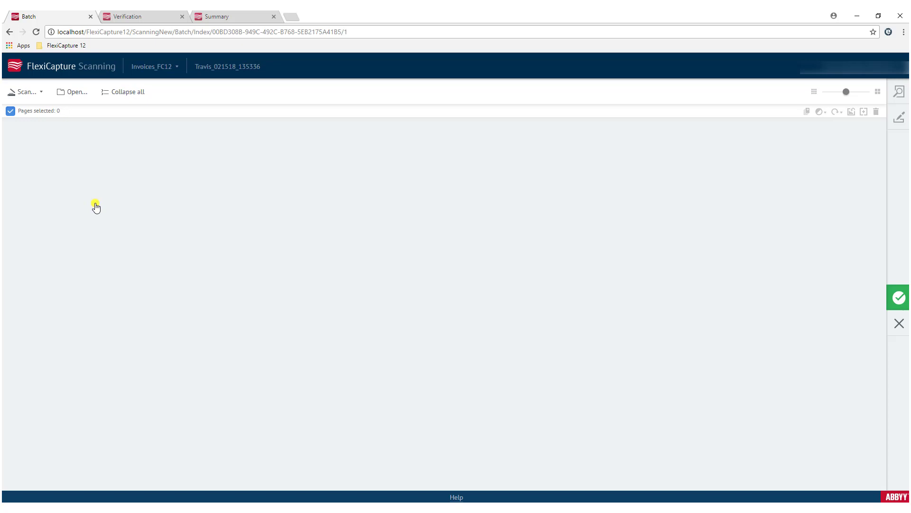
pyautogui.click(26, 91)
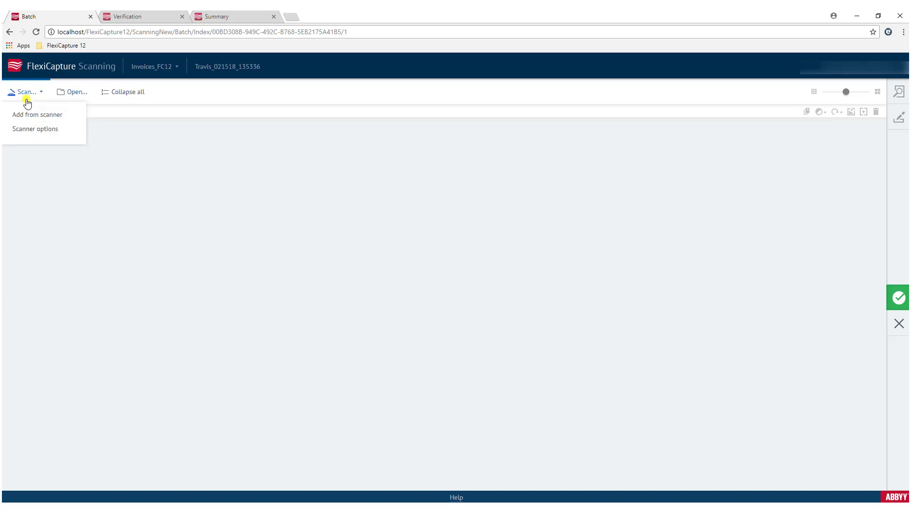
pyautogui.click(66, 92)
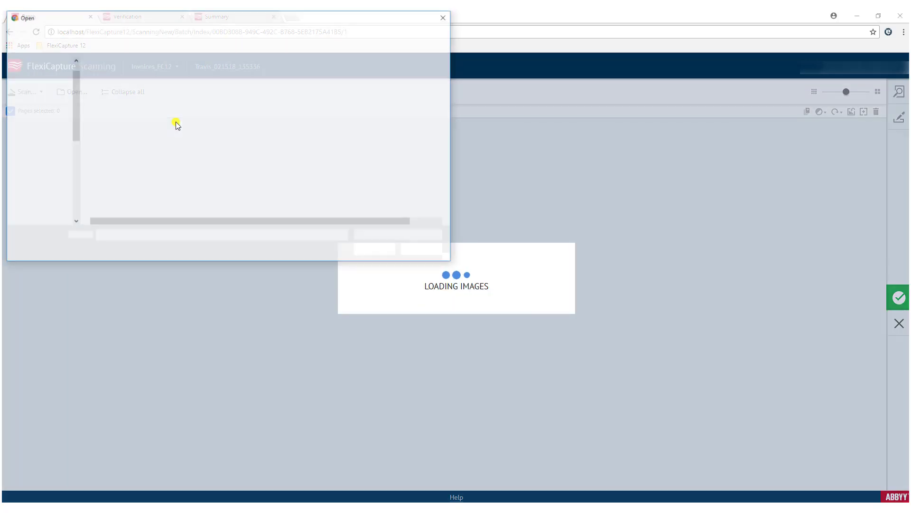
pyautogui.scroll(-4, 53, 199)
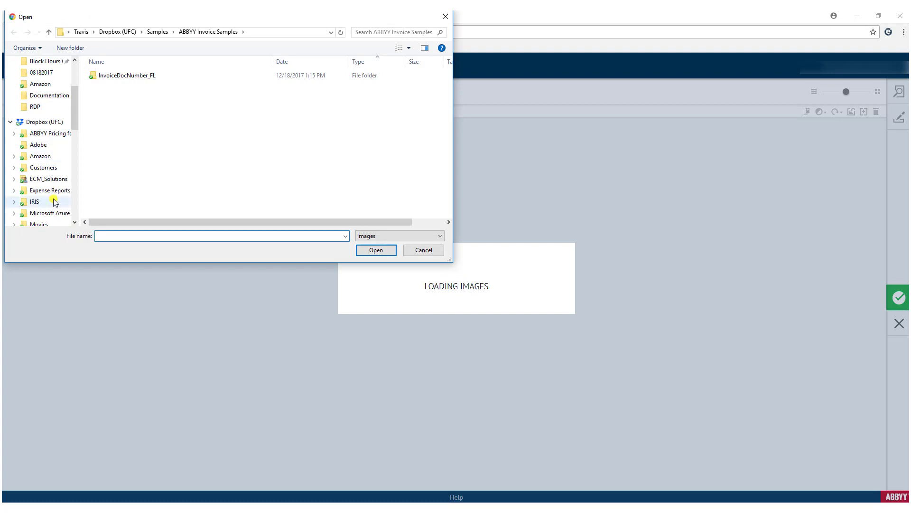
pyautogui.scroll(-2, 53, 199)
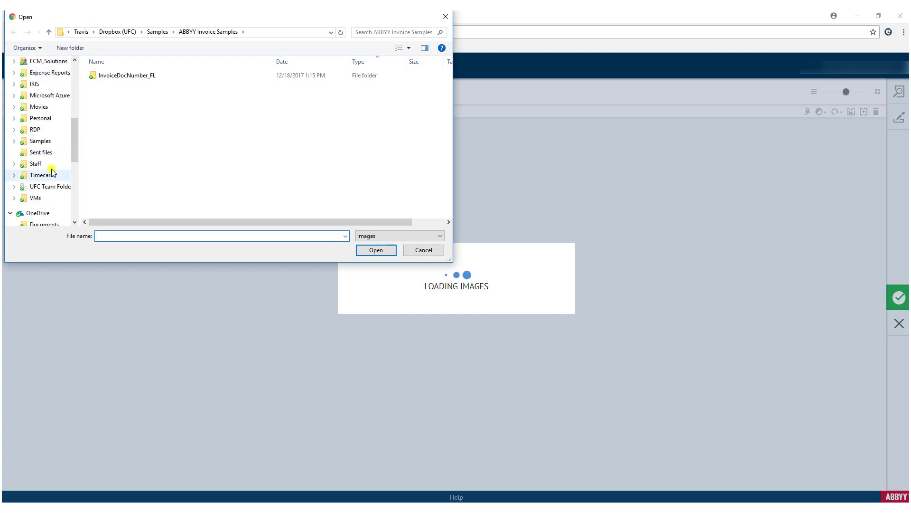
pyautogui.click(50, 141)
pyautogui.scroll(-3, 125, 152)
pyautogui.scroll(3, 143, 166)
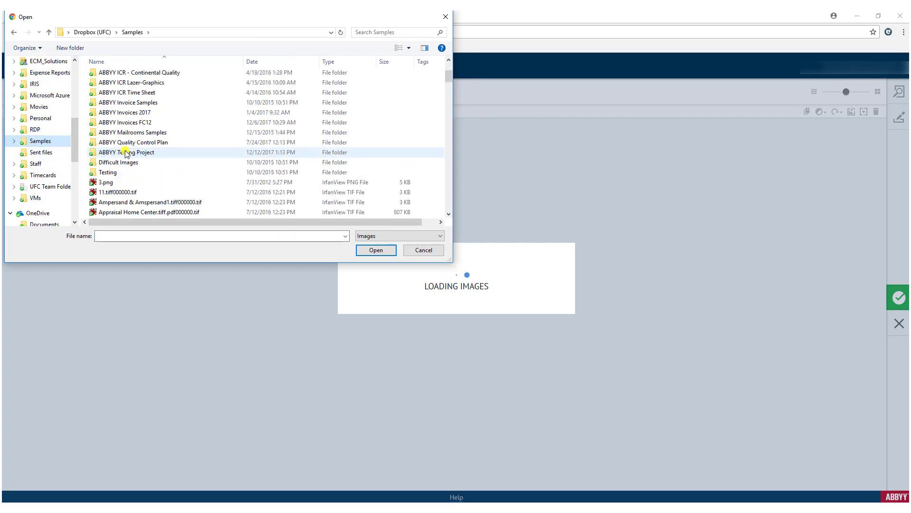
pyautogui.doubleClick(151, 173)
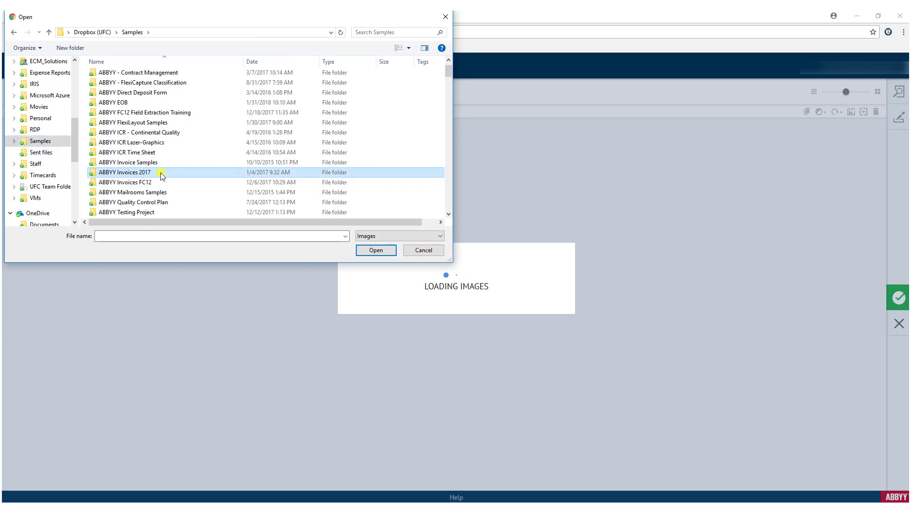
pyautogui.doubleClick(145, 95)
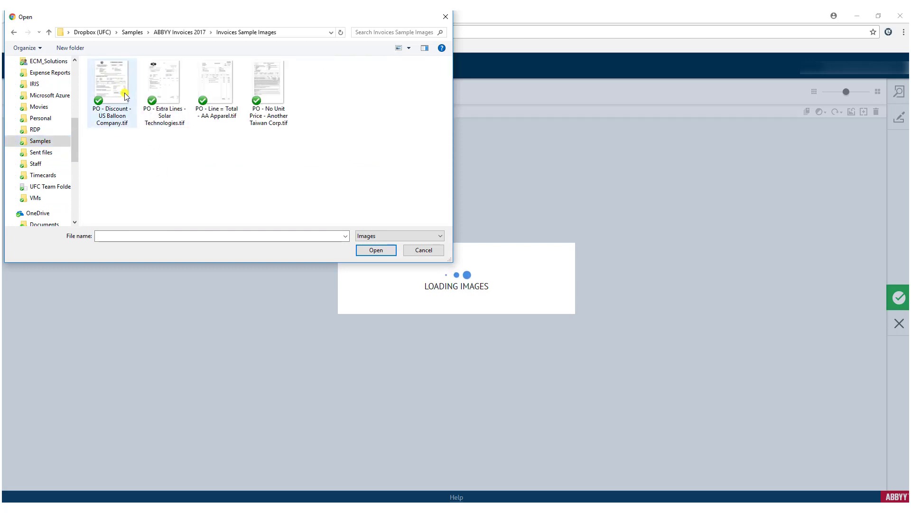
pyautogui.hotkey('ctrl', 'a')
pyautogui.click(375, 250)
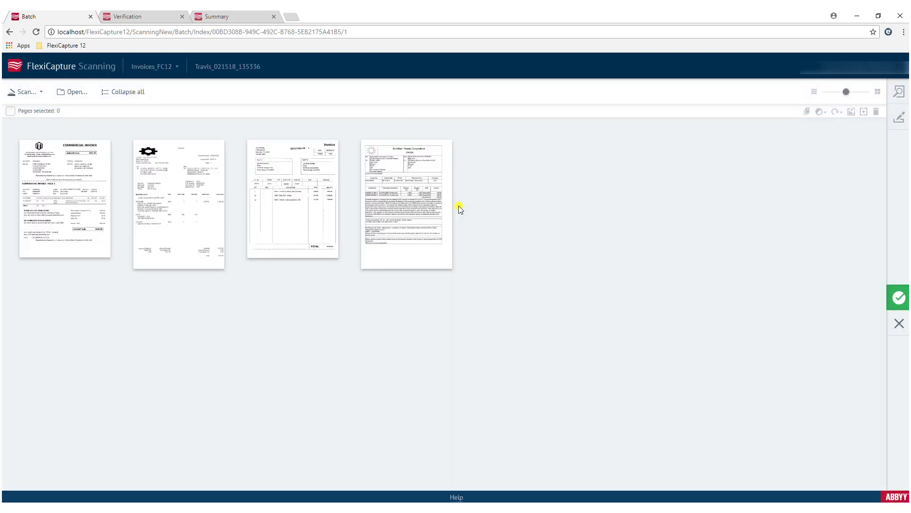
# Review rotation and enhancement options on the first page without applying any, then submit the four-page batch.
pyautogui.click(92, 213)
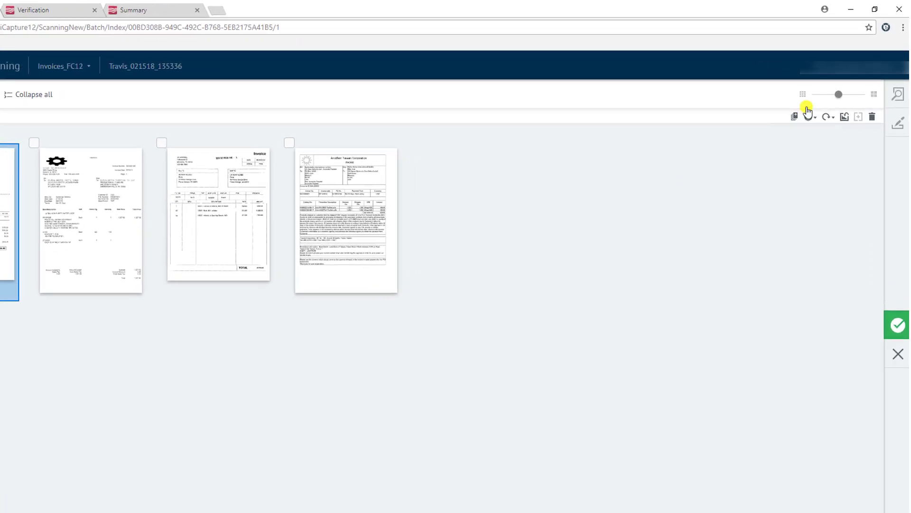
pyautogui.click(809, 114)
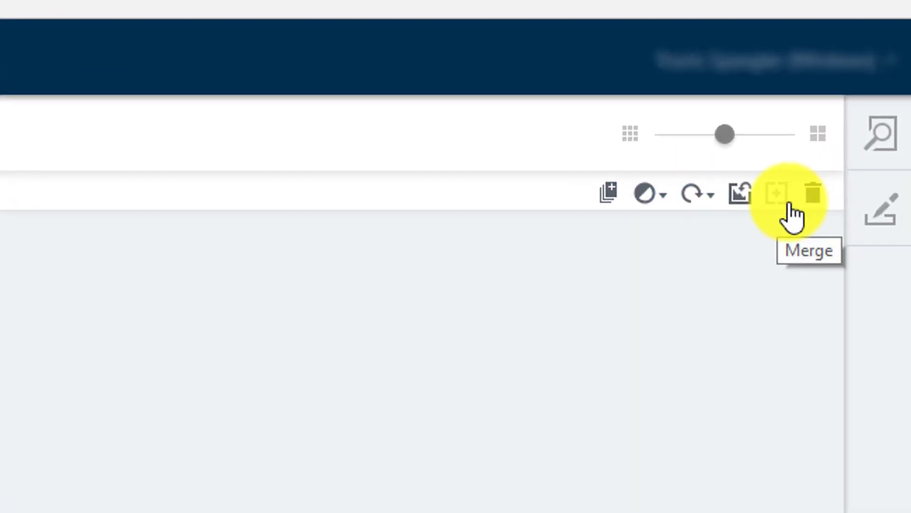
pyautogui.click(661, 195)
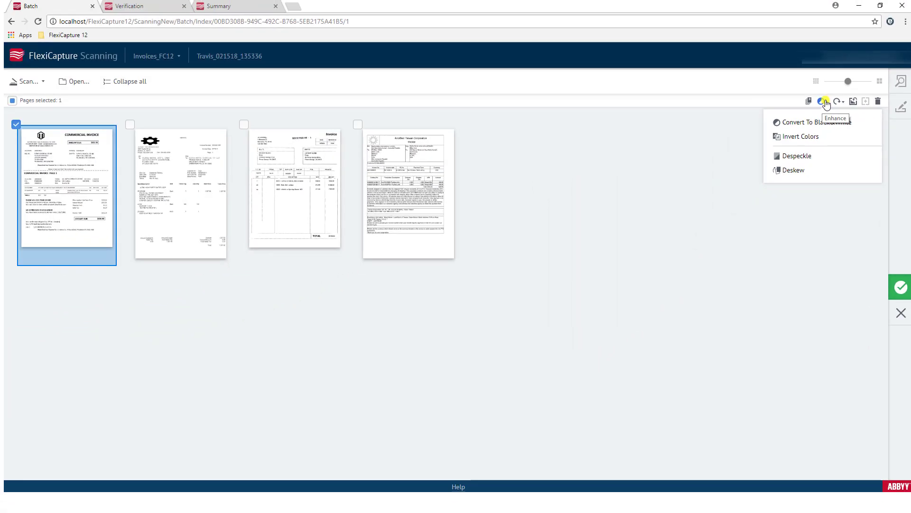
pyautogui.click(824, 102)
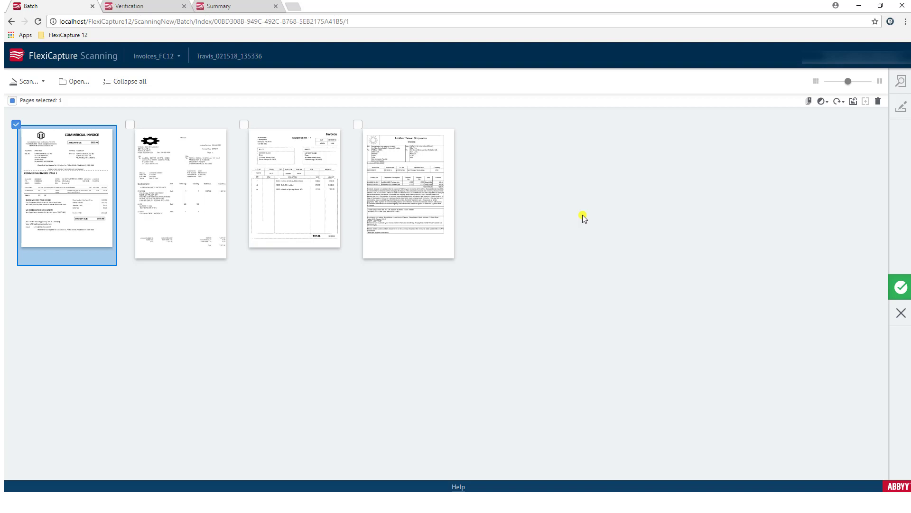
pyautogui.click(903, 283)
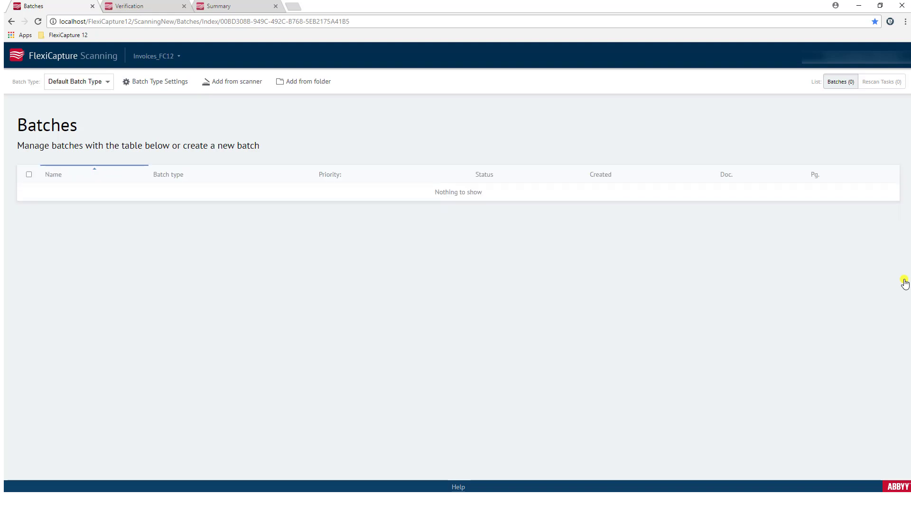
# In Web Verification, open invoice 2 (Gallion Masonry) and check order number 741852 and total 28.48 USD.
pyautogui.click(148, 5)
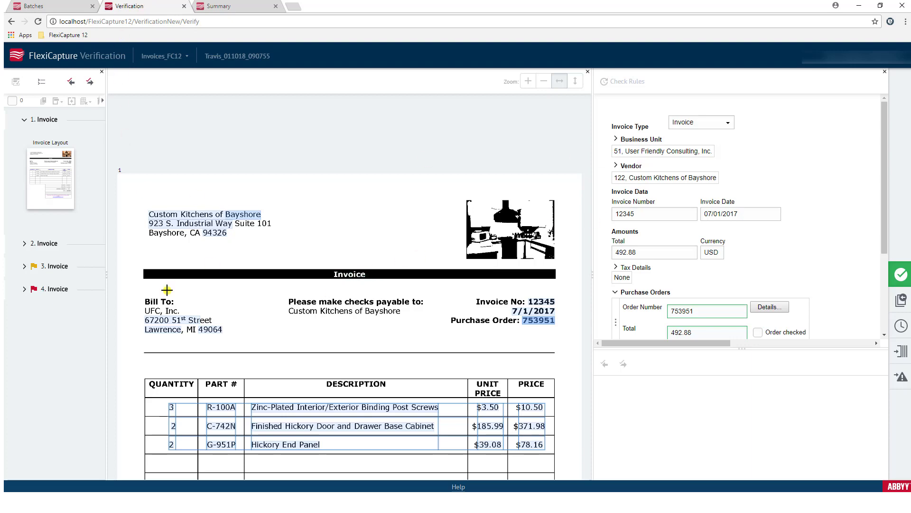
pyautogui.scroll(-3, 227, 351)
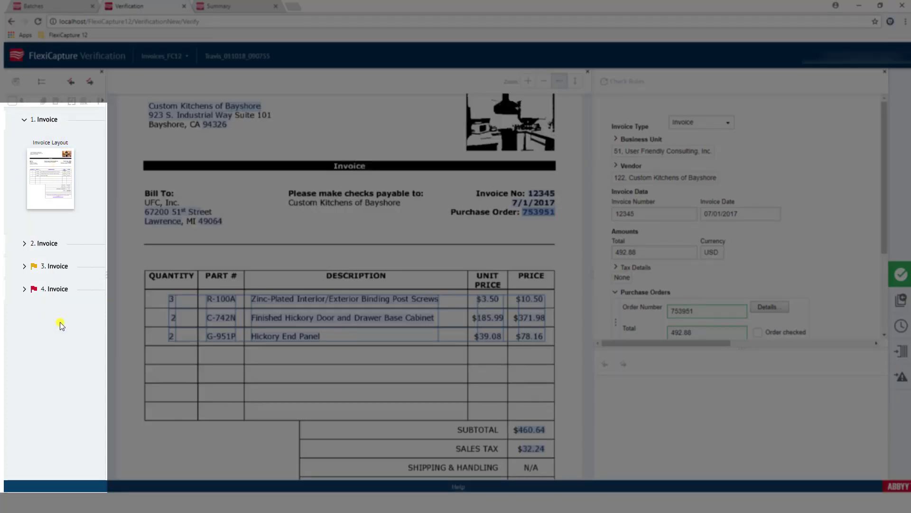
pyautogui.scroll(1, 380, 197)
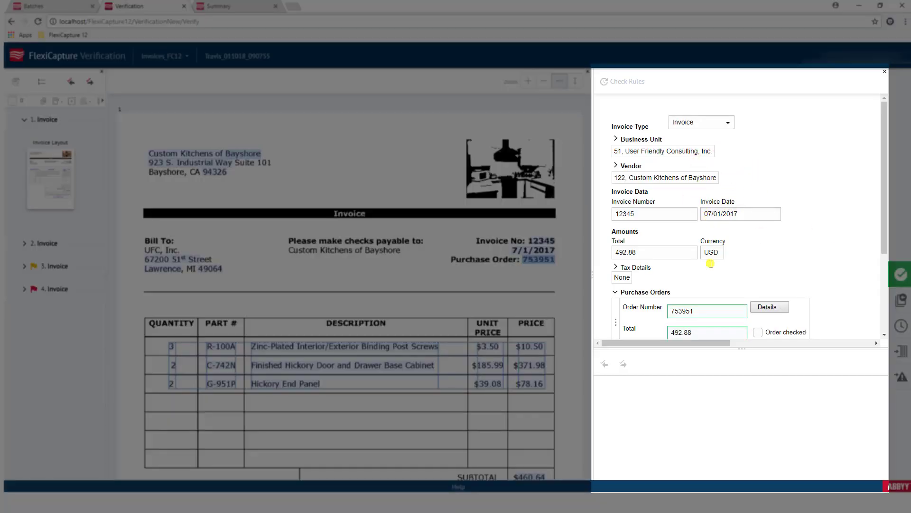
pyautogui.scroll(-2, 704, 291)
pyautogui.scroll(-1, 704, 291)
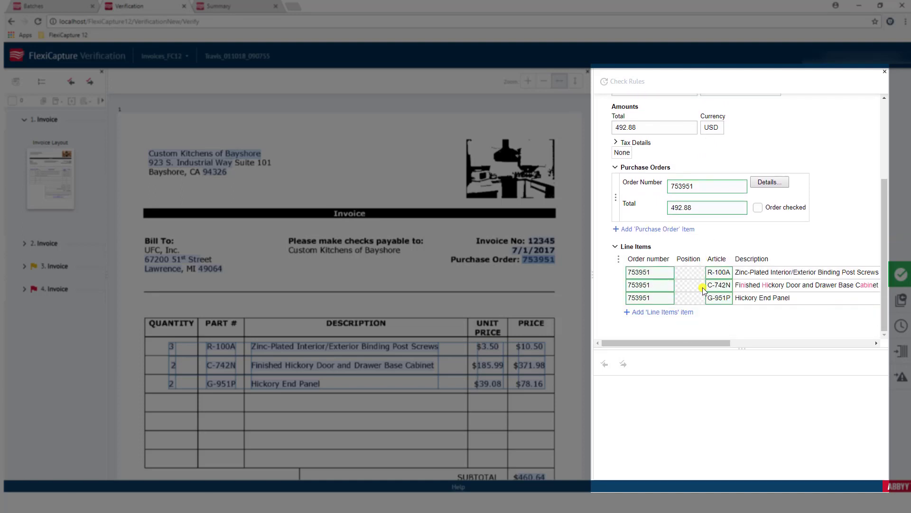
pyautogui.click(49, 246)
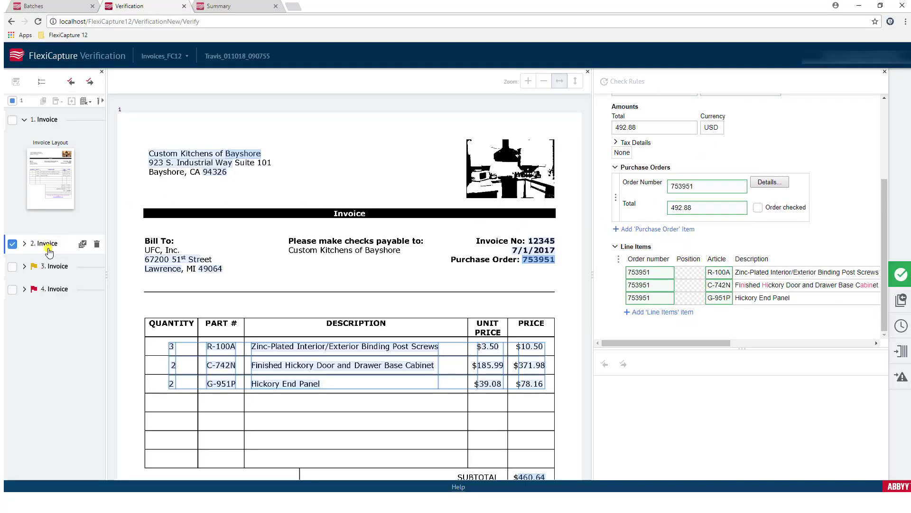
pyautogui.click(27, 244)
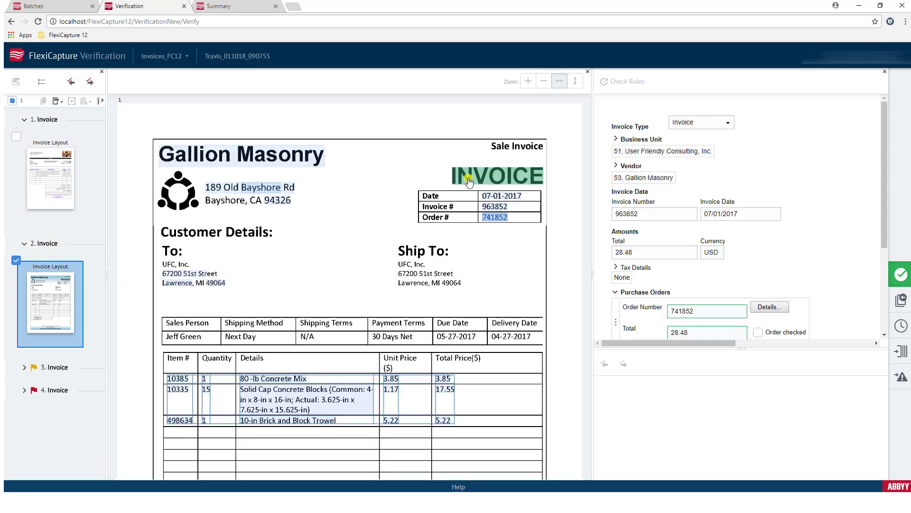
pyautogui.scroll(-2, 439, 285)
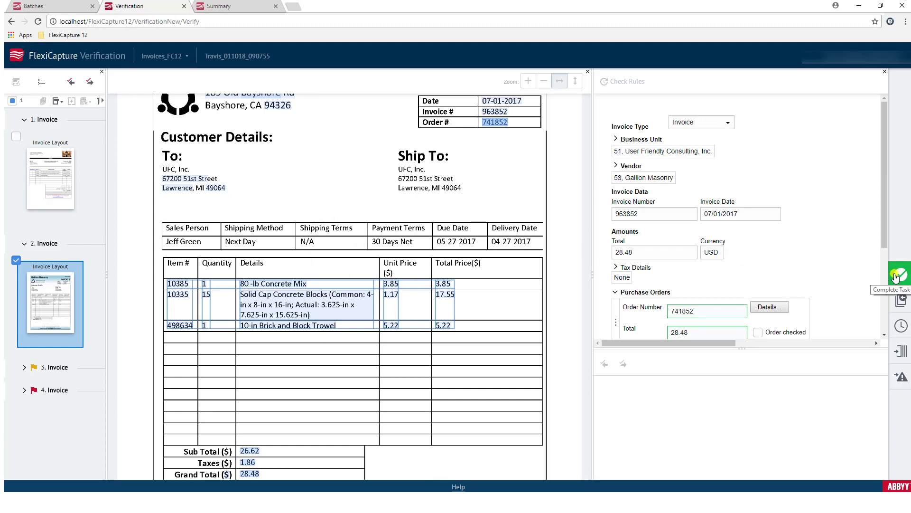
# Complete the verification task, then switch to the Administration & Monitoring Summary page.
pyautogui.click(896, 277)
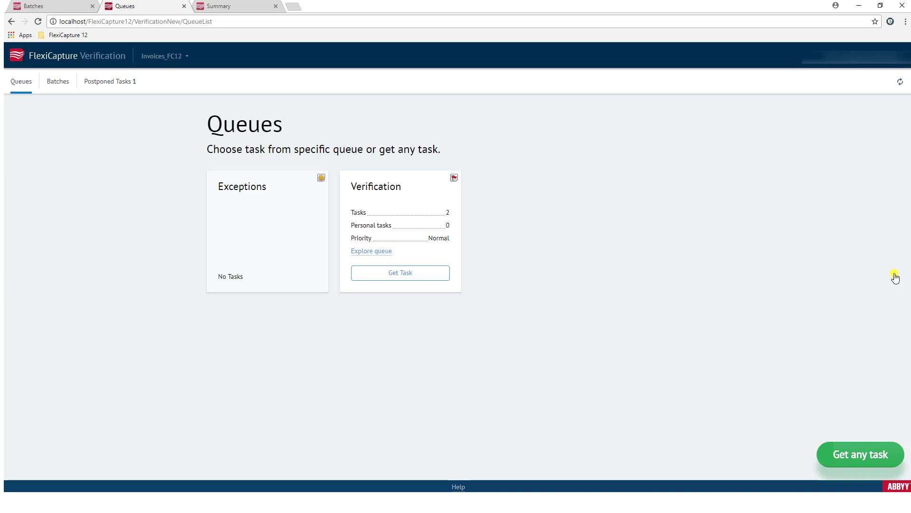
pyautogui.click(248, 6)
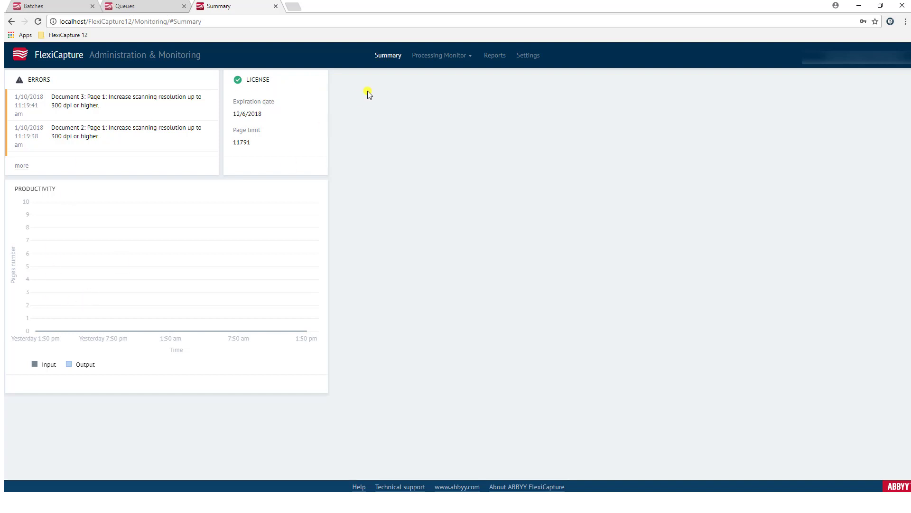
# Browse Processing Monitor's Batches, Sessions and Event log, ending on the Site Productivity report for 2/11–2/17/2018.
pyautogui.click(428, 56)
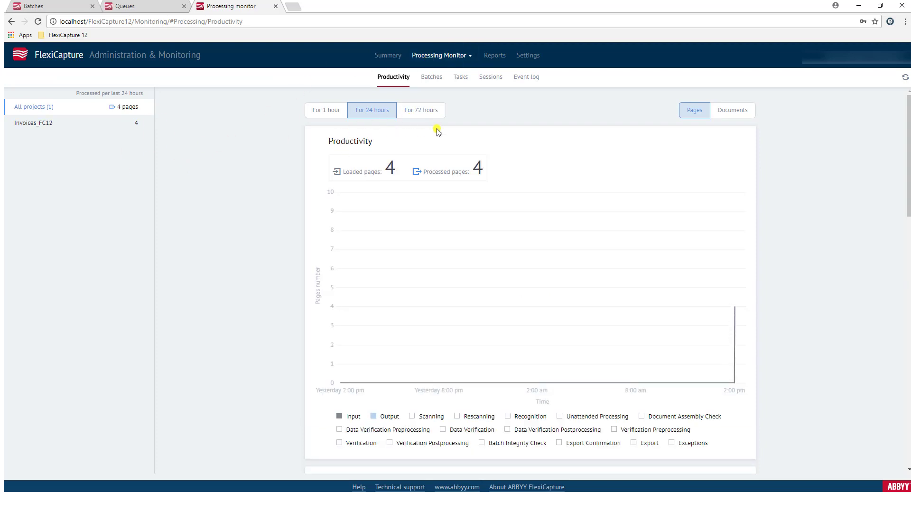
pyautogui.click(431, 82)
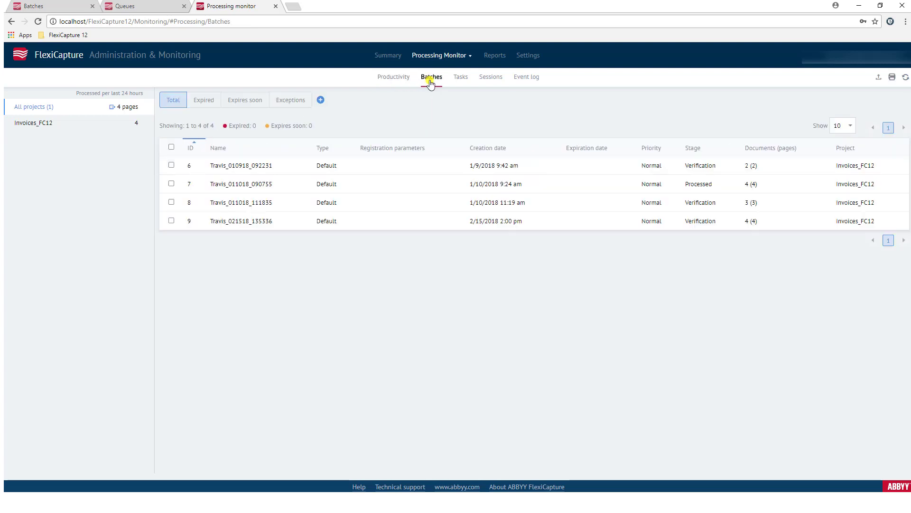
pyautogui.click(500, 83)
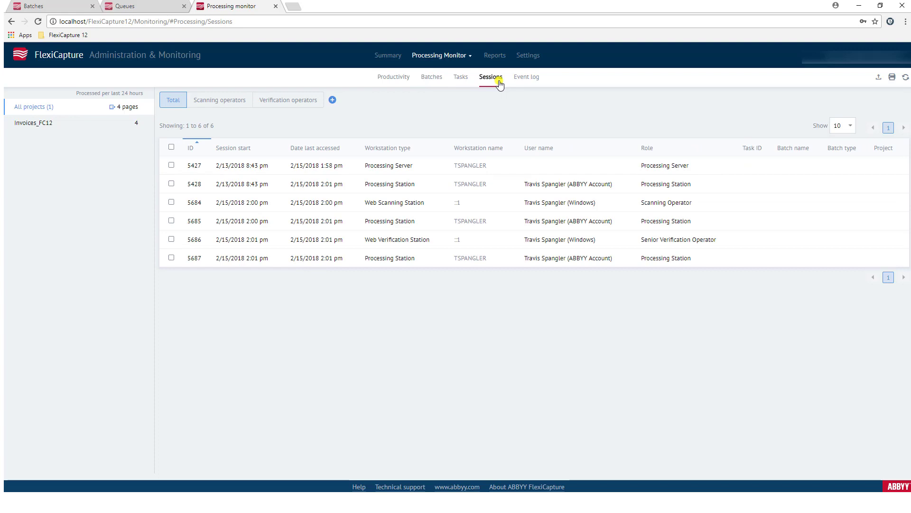
pyautogui.click(534, 83)
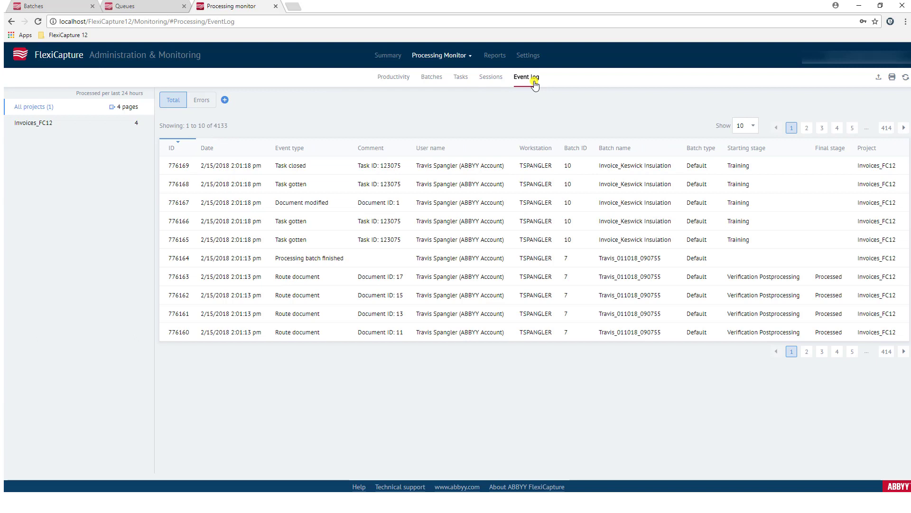
pyautogui.click(488, 59)
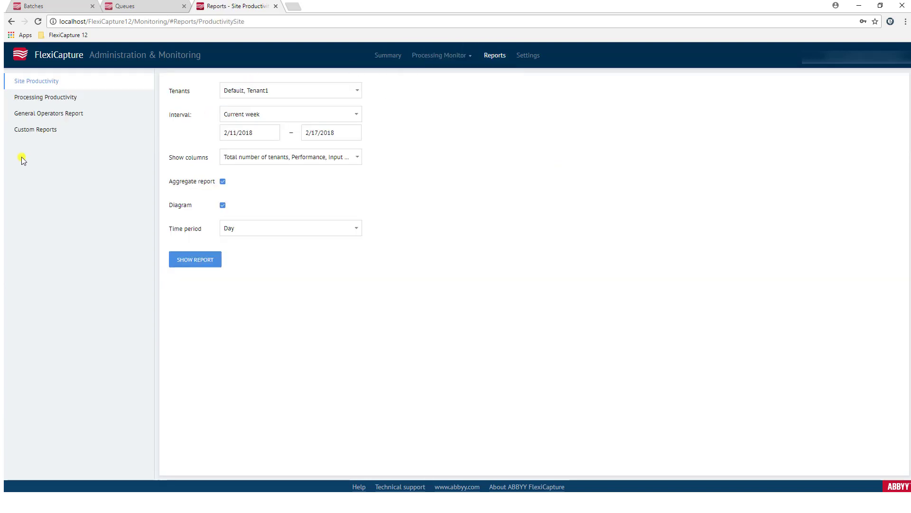
# Look over the sample Custom Reports, then open Settings to the Tenants list showing Tenant1.
pyautogui.click(48, 132)
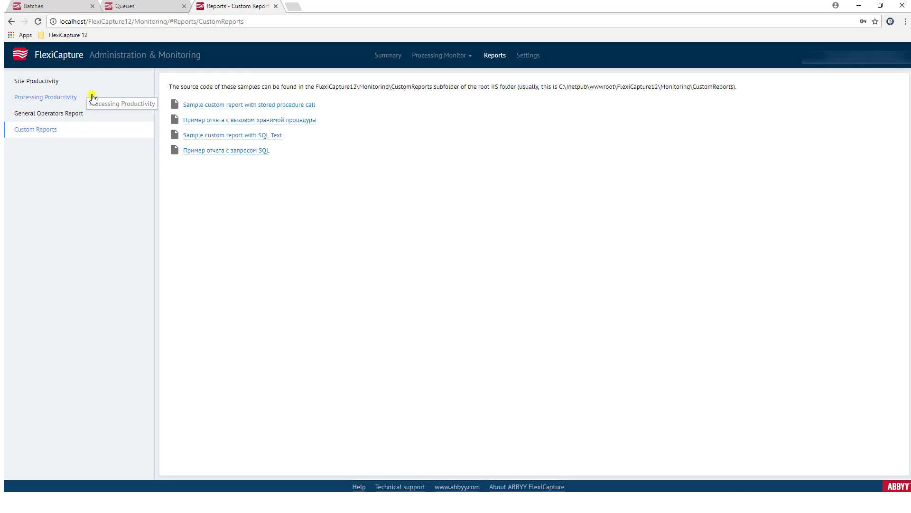
pyautogui.click(539, 57)
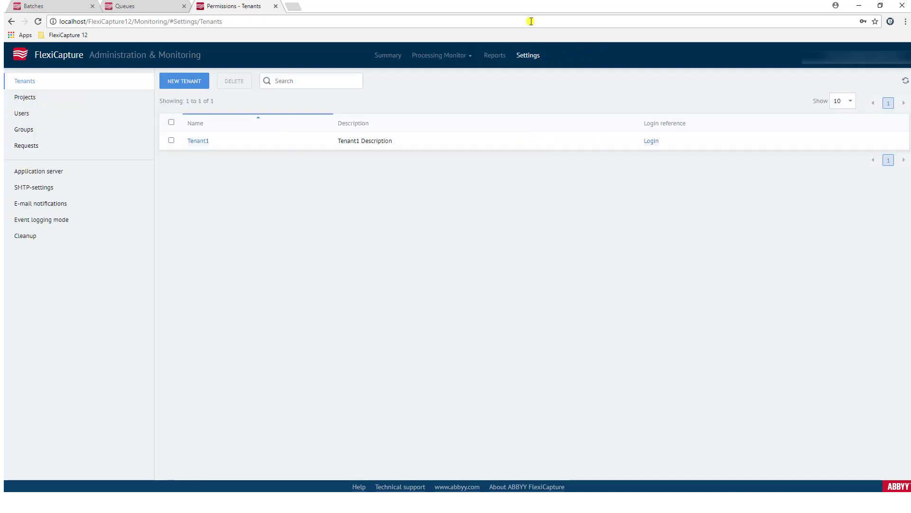
# View the Projects, Users, Groups and Application server settings, signing in with the Windows account.
pyautogui.click(36, 82)
pyautogui.click(36, 95)
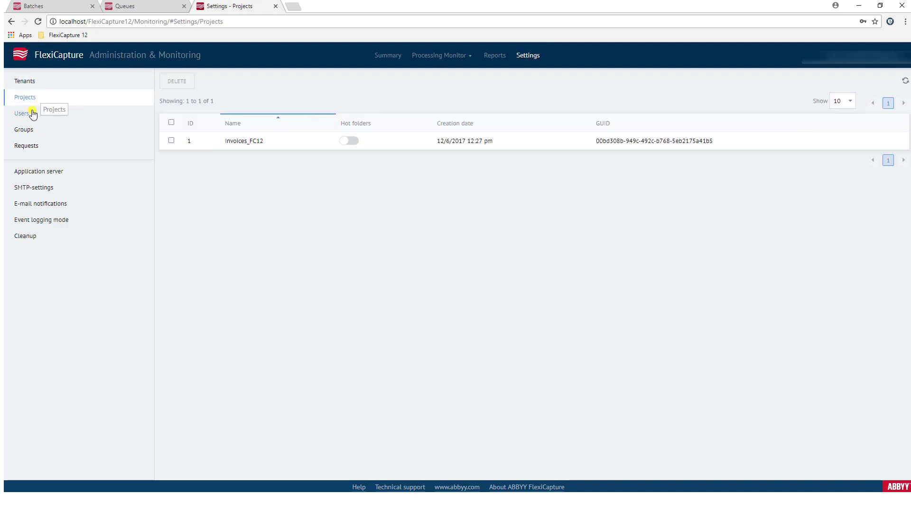
pyautogui.click(50, 116)
pyautogui.click(66, 130)
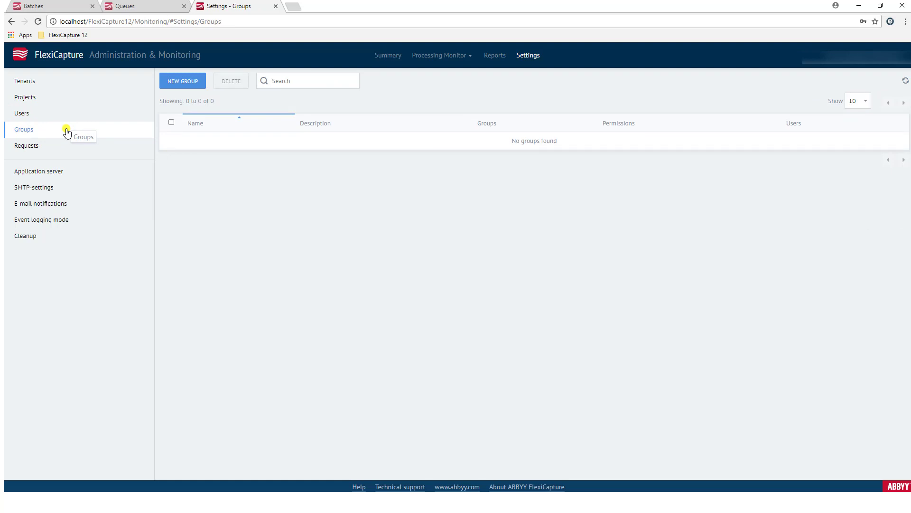
pyautogui.click(61, 178)
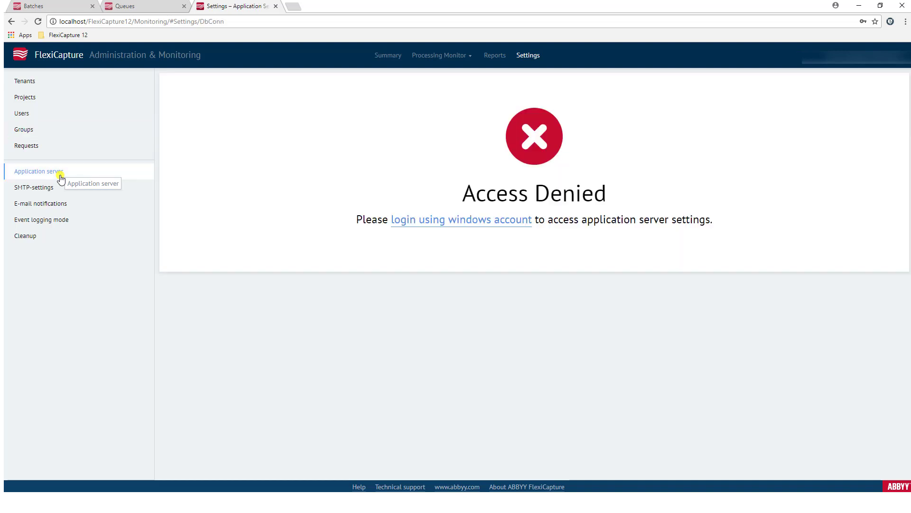
pyautogui.click(434, 222)
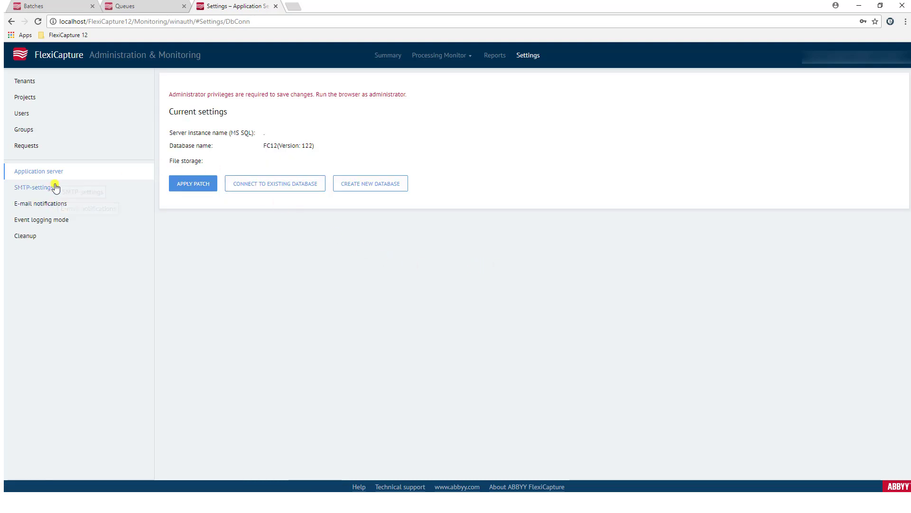
# Look over SMTP, e-mail notification, event logging and Cleanup settings, then return to the Web Scanning Batches list.
pyautogui.click(55, 187)
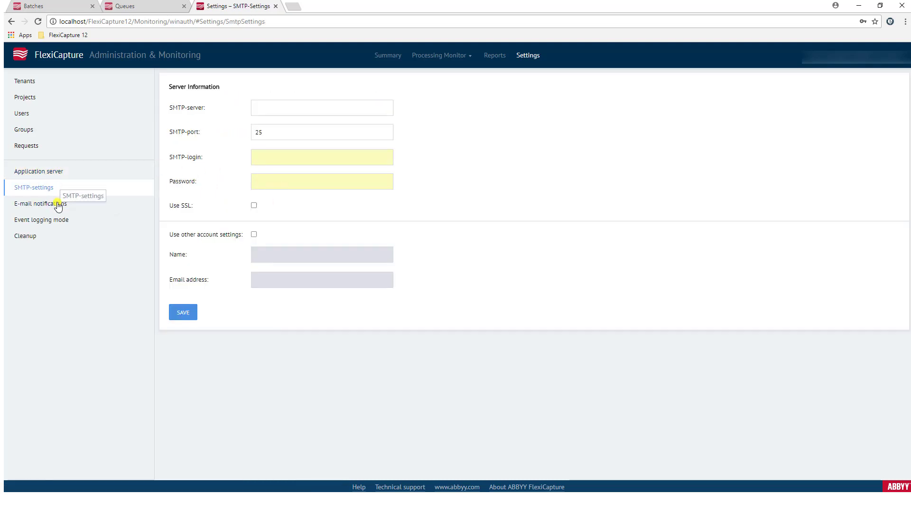
pyautogui.click(58, 204)
pyautogui.click(57, 221)
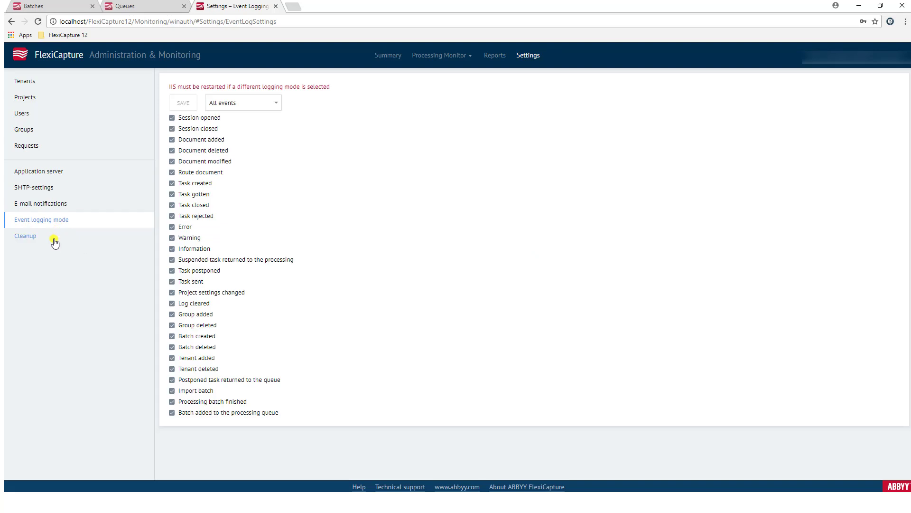
pyautogui.click(55, 242)
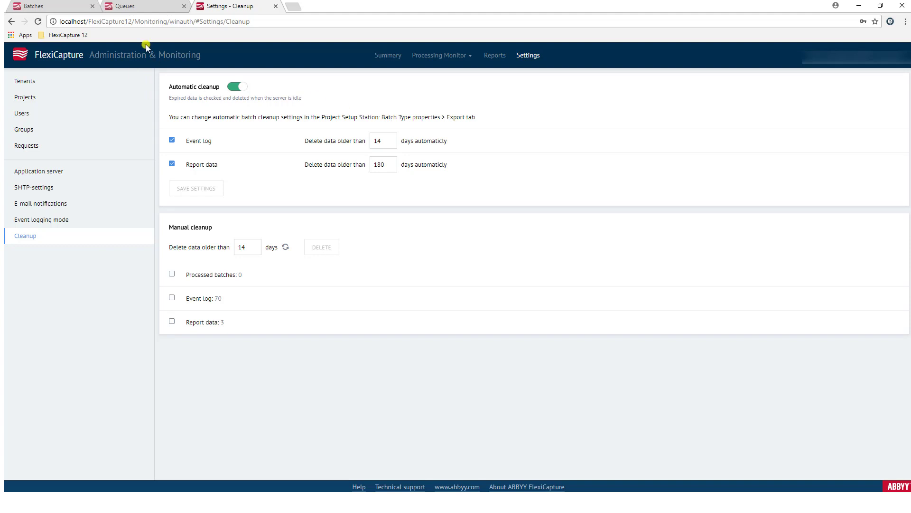
pyautogui.click(76, 9)
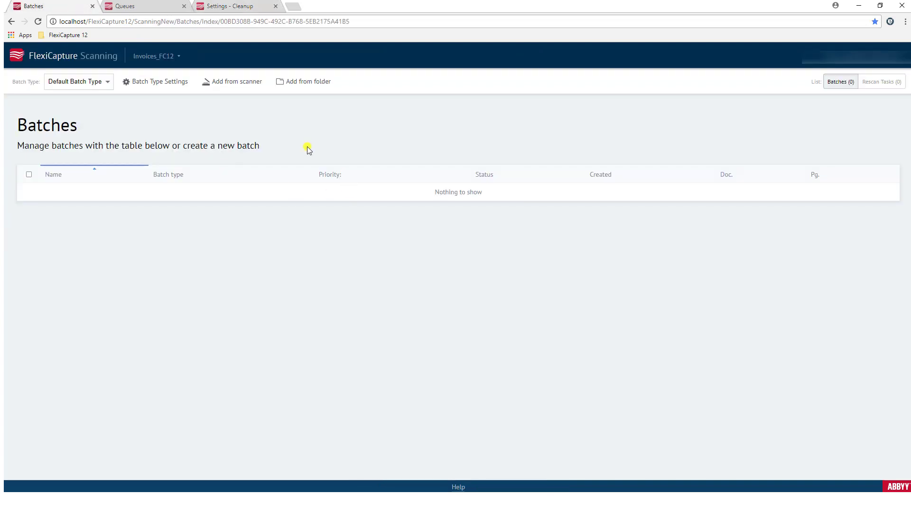
# Get the next Verification queue task, the Custom Kitchens of Bayshore invoice, then go back to Cleanup settings.
pyautogui.click(144, 11)
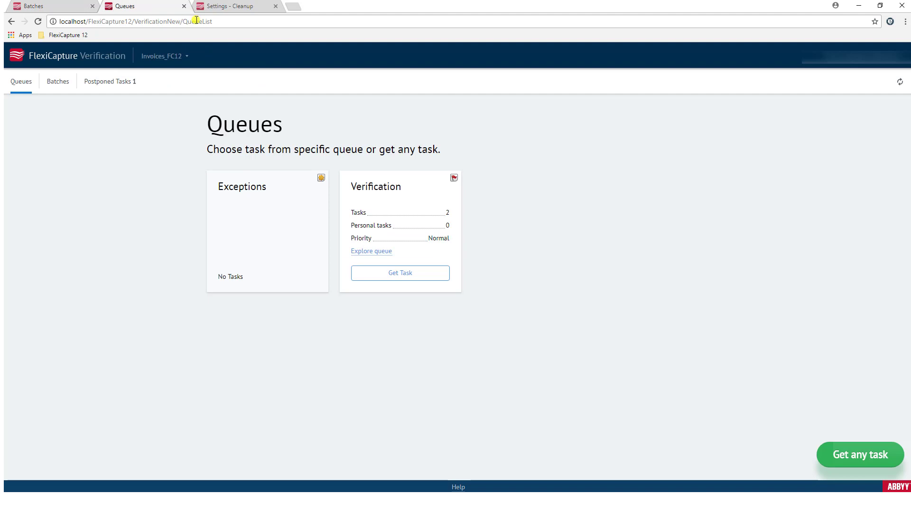
pyautogui.click(393, 270)
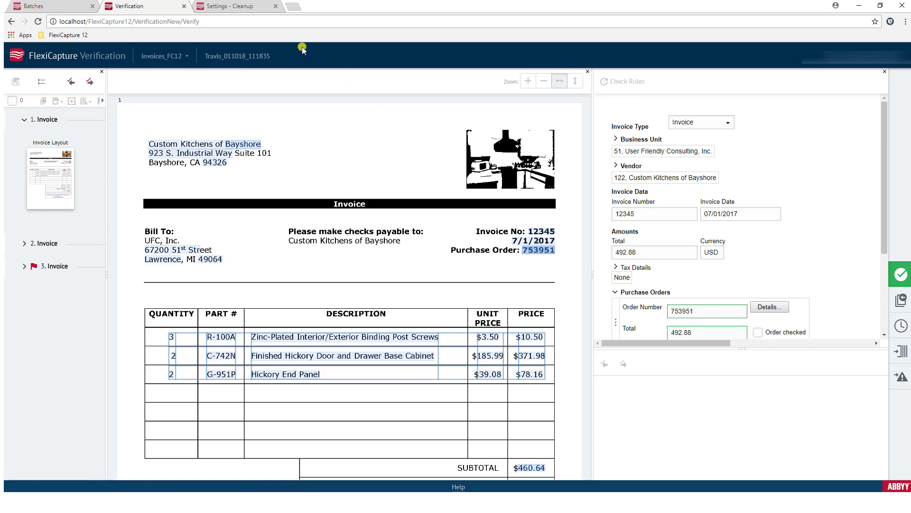
pyautogui.click(255, 11)
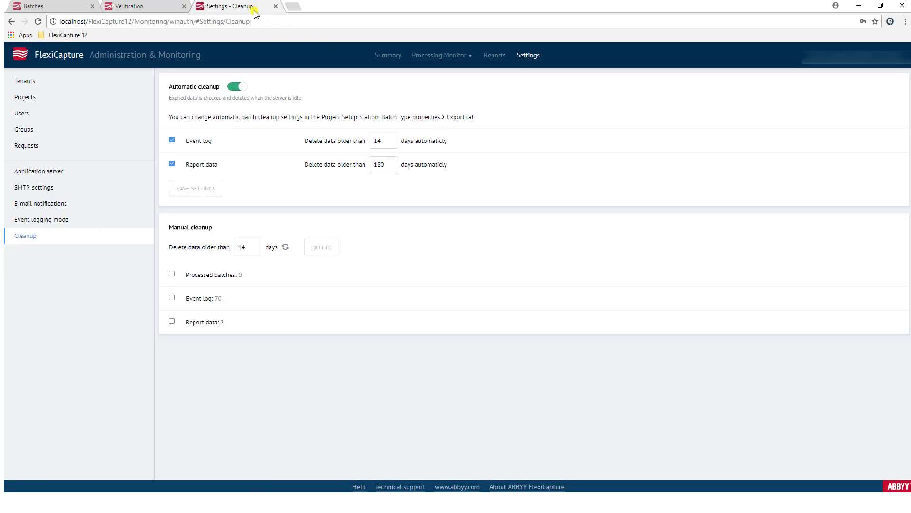